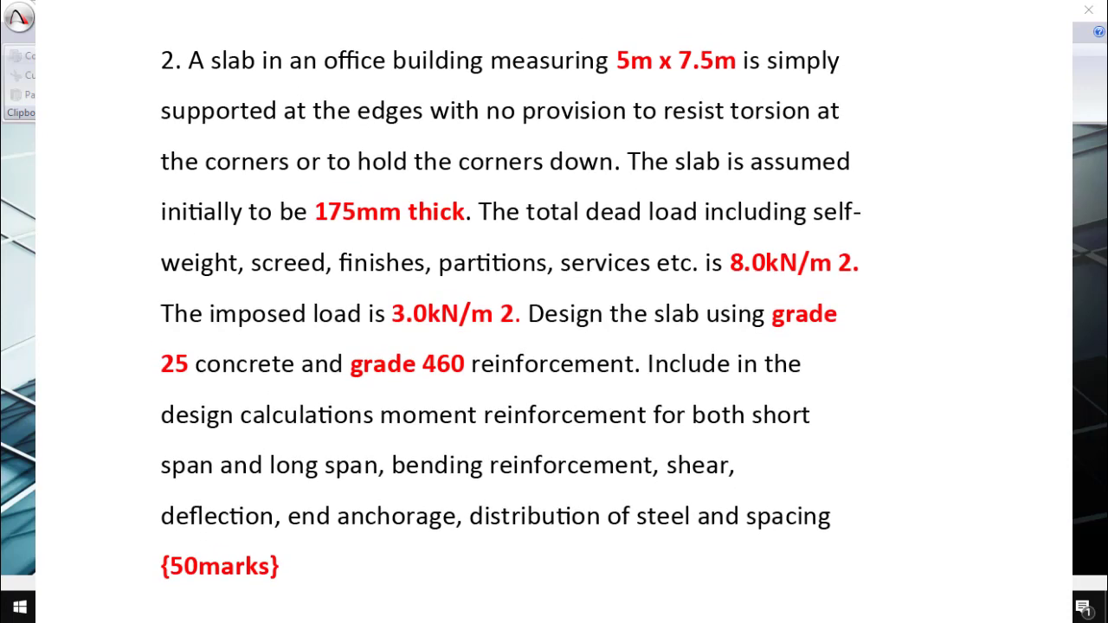
pyautogui.scroll(-1, 511, 303)
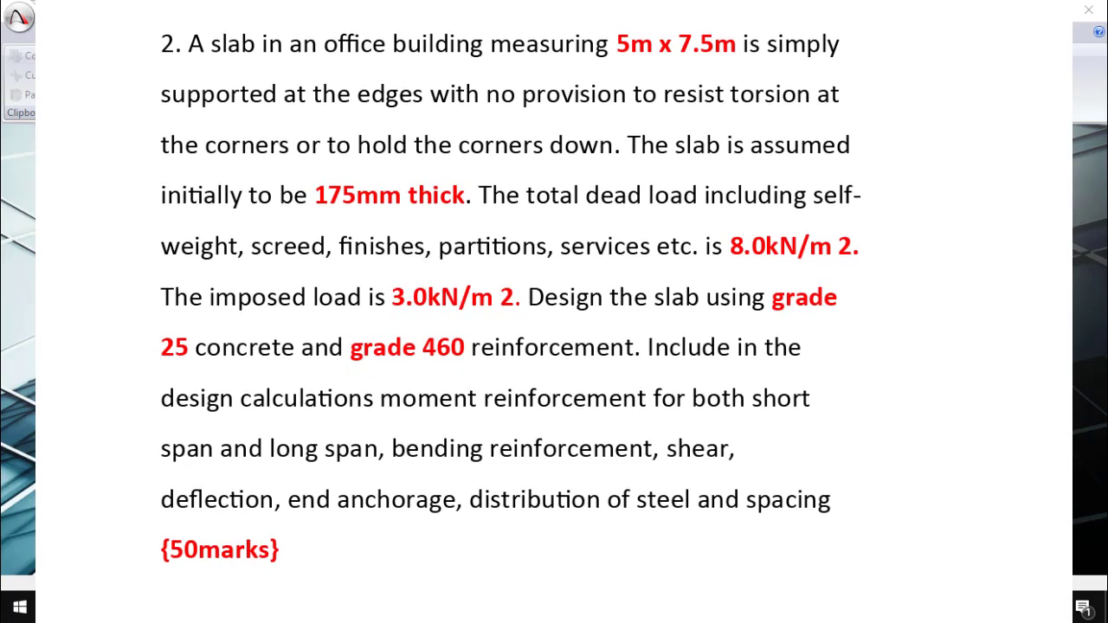
pyautogui.scroll(1, 511, 303)
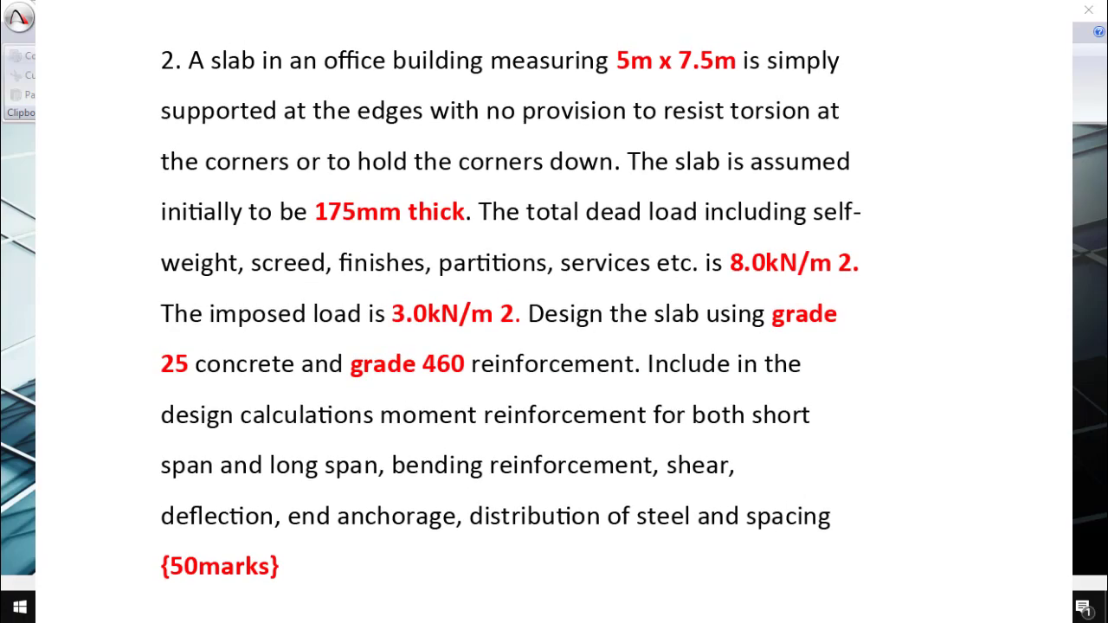
# Read through the 5 m × 7.5 m grade 25 concrete slab design problem statement
pyautogui.scroll(2, 511, 303)
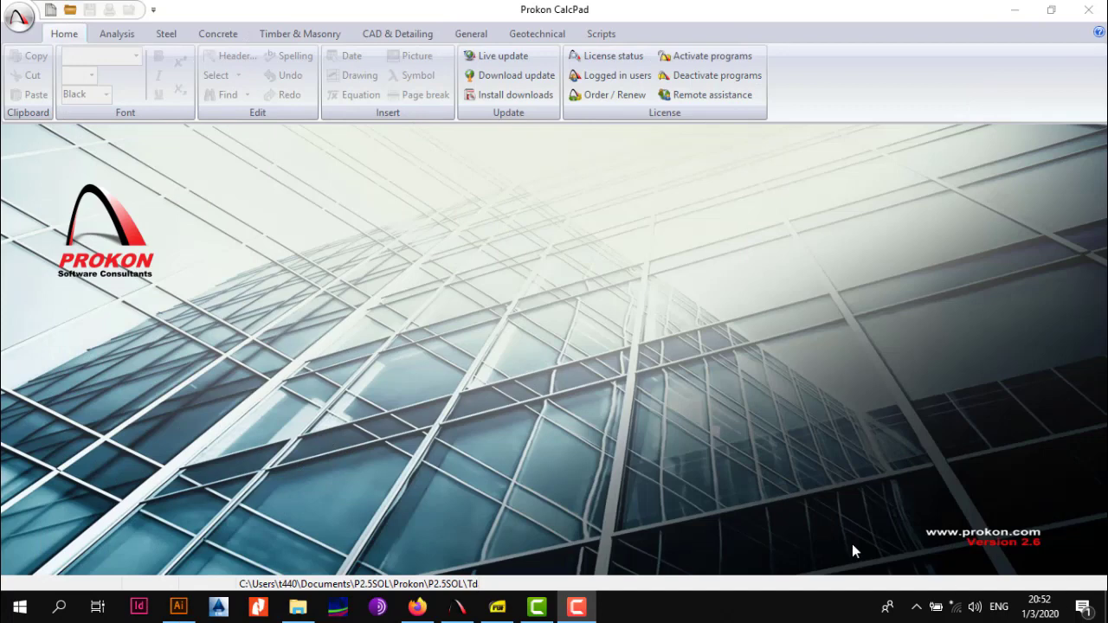
# Launch the Rectangular Slab Design module (C04) from the Concrete modules
pyautogui.click(220, 36)
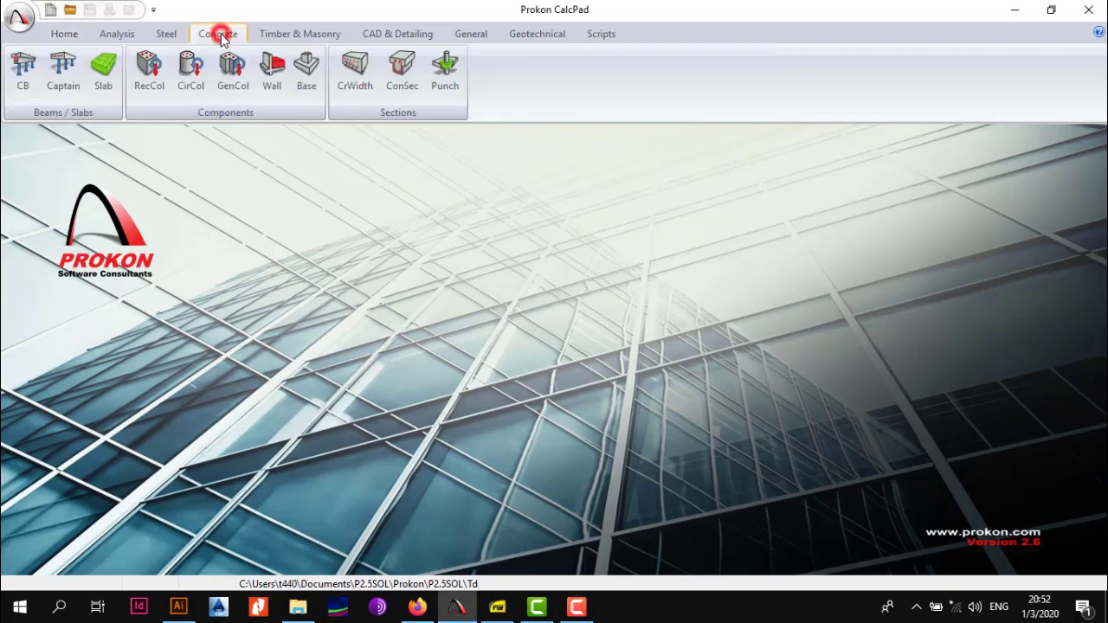
pyautogui.click(113, 80)
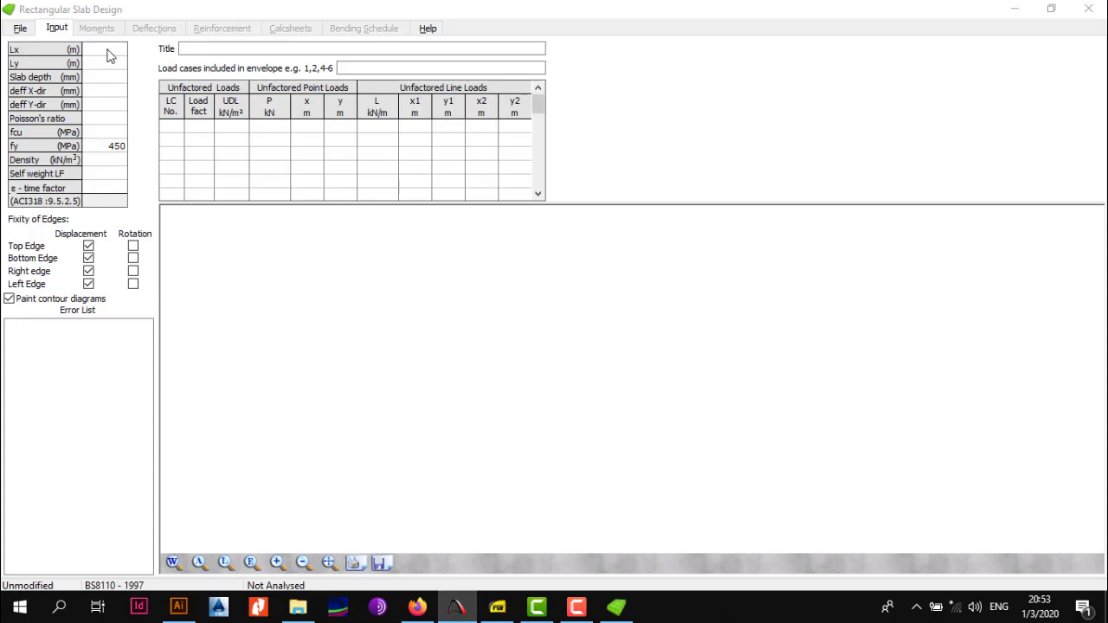
# Enter Lx 5 m, Ly 7.5 m, slab depth 175 mm and effective depths 141 mm (X) and 135 mm (Y)
pyautogui.click(108, 51)
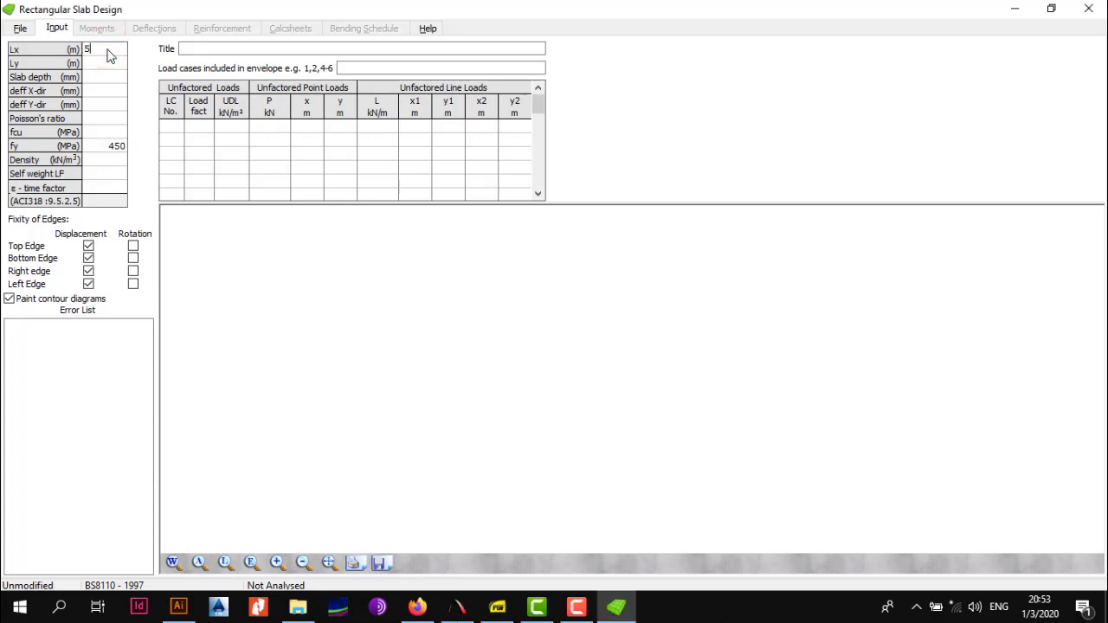
pyautogui.write('5')
pyautogui.press('Return')
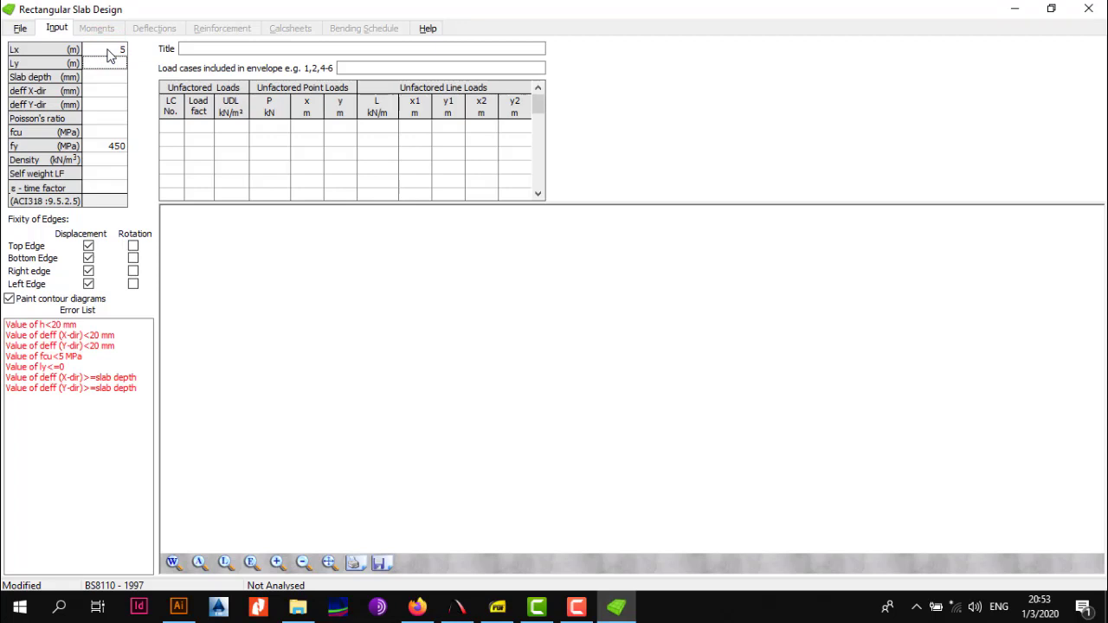
pyautogui.write('7.5')
pyautogui.press('Return')
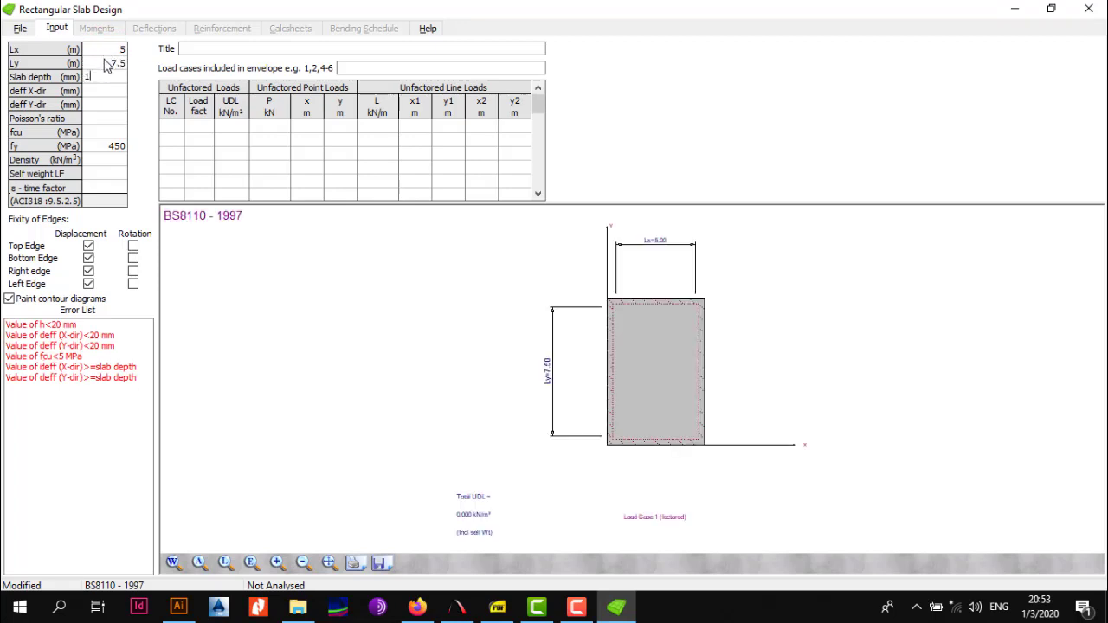
pyautogui.write('175')
pyautogui.click(105, 96)
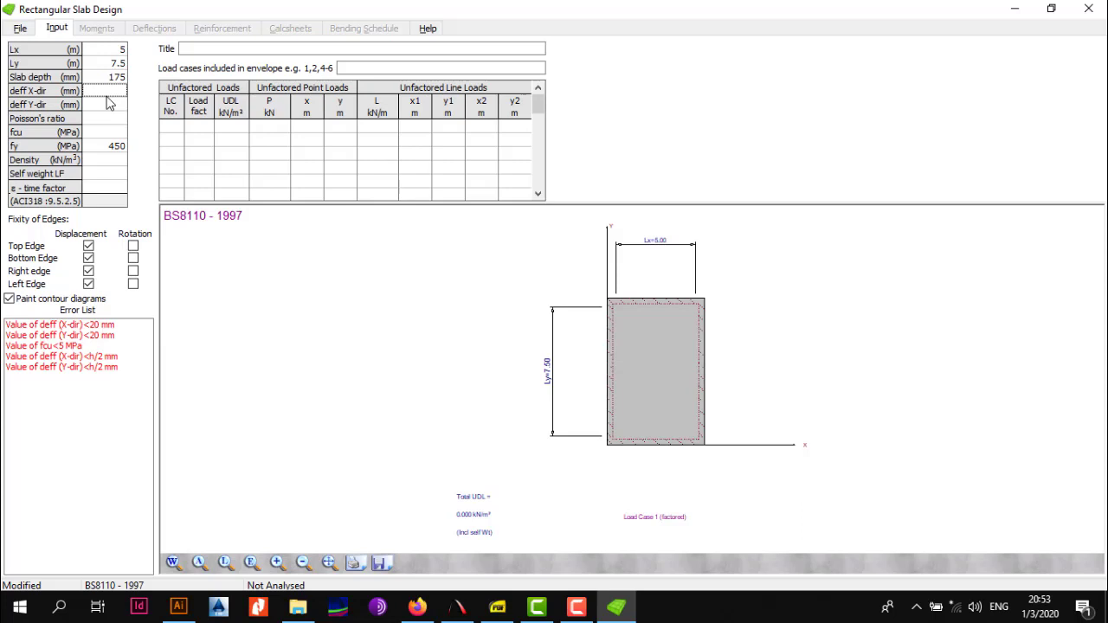
pyautogui.write('141')
pyautogui.click(111, 104)
pyautogui.write('135')
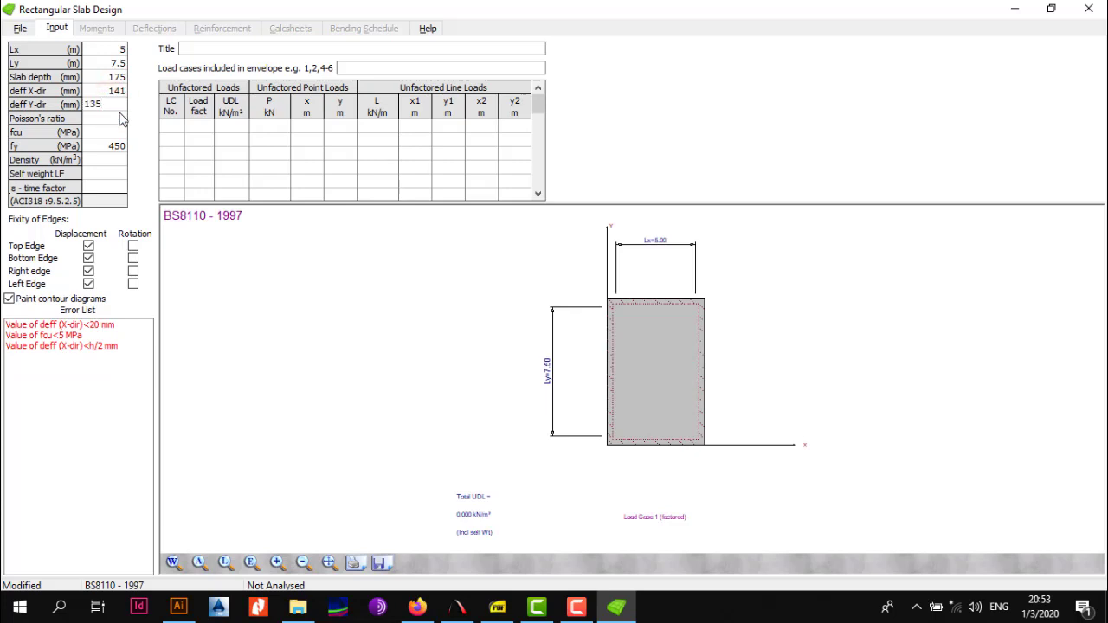
pyautogui.click(122, 119)
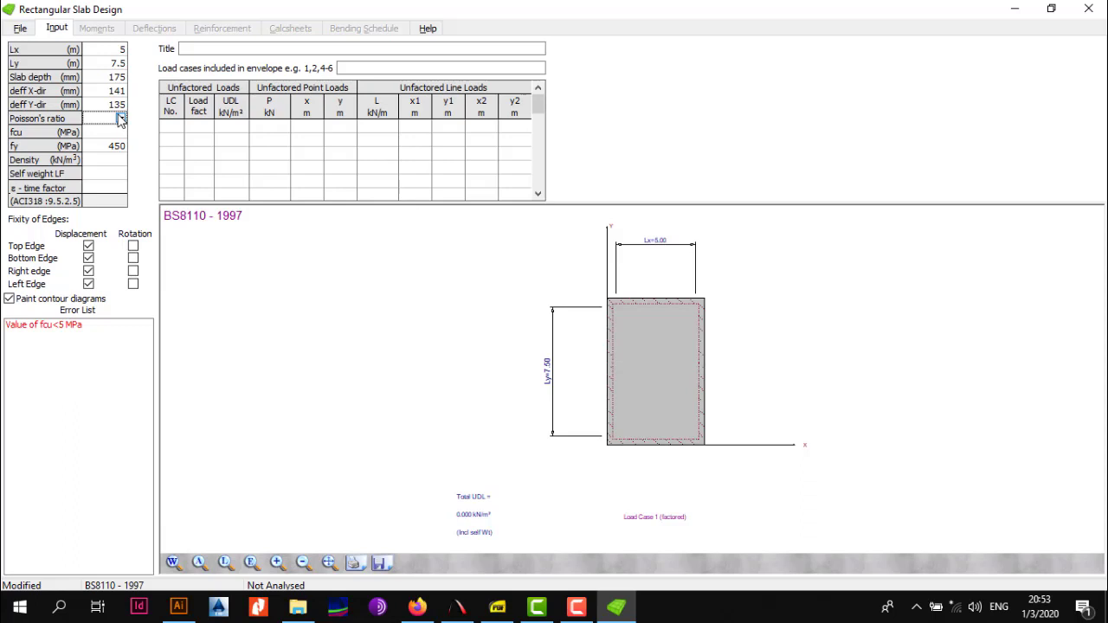
# Set Poisson's ratio to 0.2, concrete fcu to 25 MPa and steel fy to 460 MPa
pyautogui.click(121, 121)
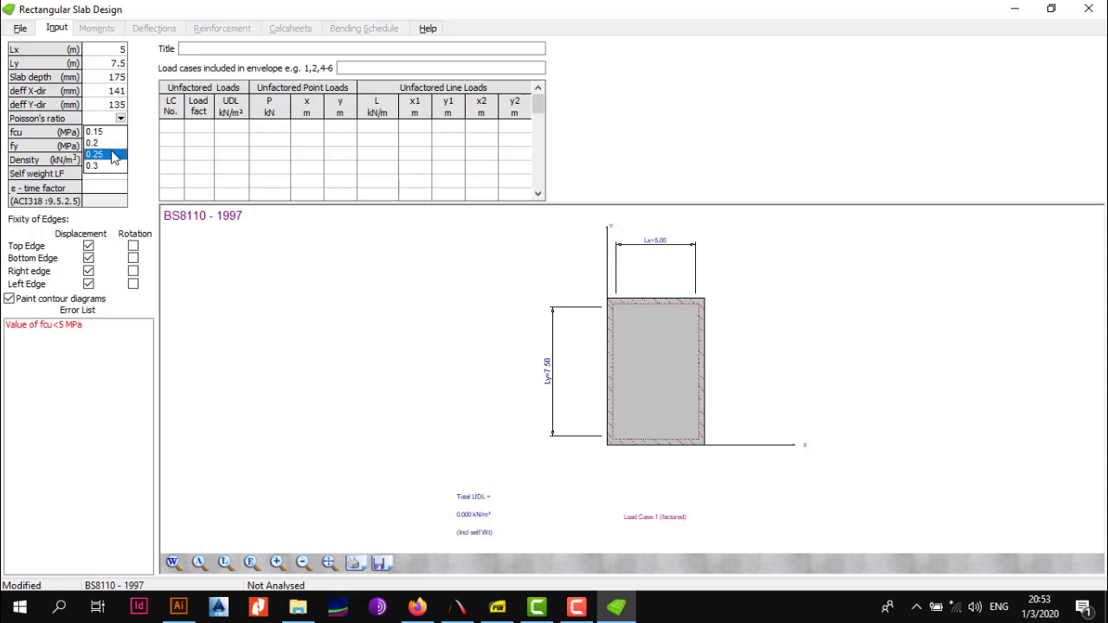
pyautogui.click(110, 144)
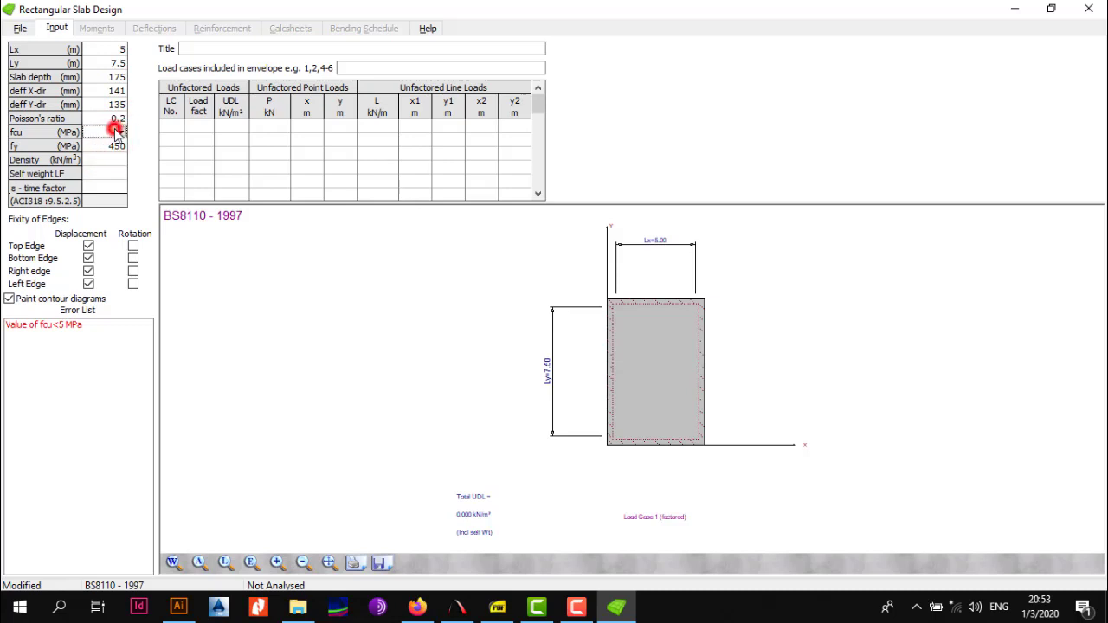
pyautogui.click(119, 132)
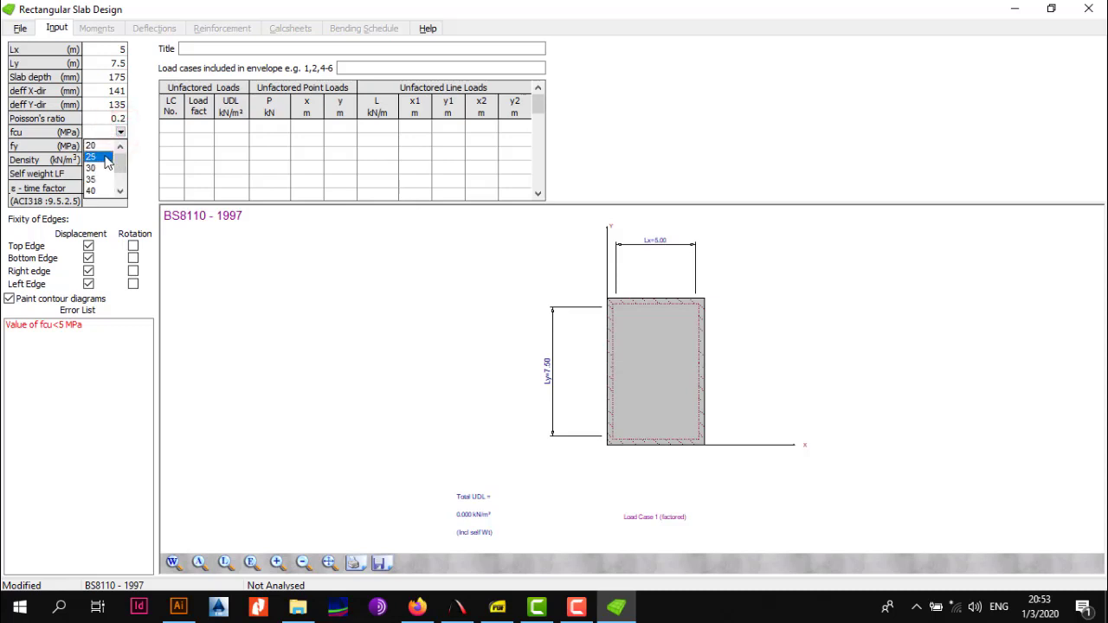
pyautogui.click(107, 158)
pyautogui.click(106, 145)
pyautogui.click(109, 156)
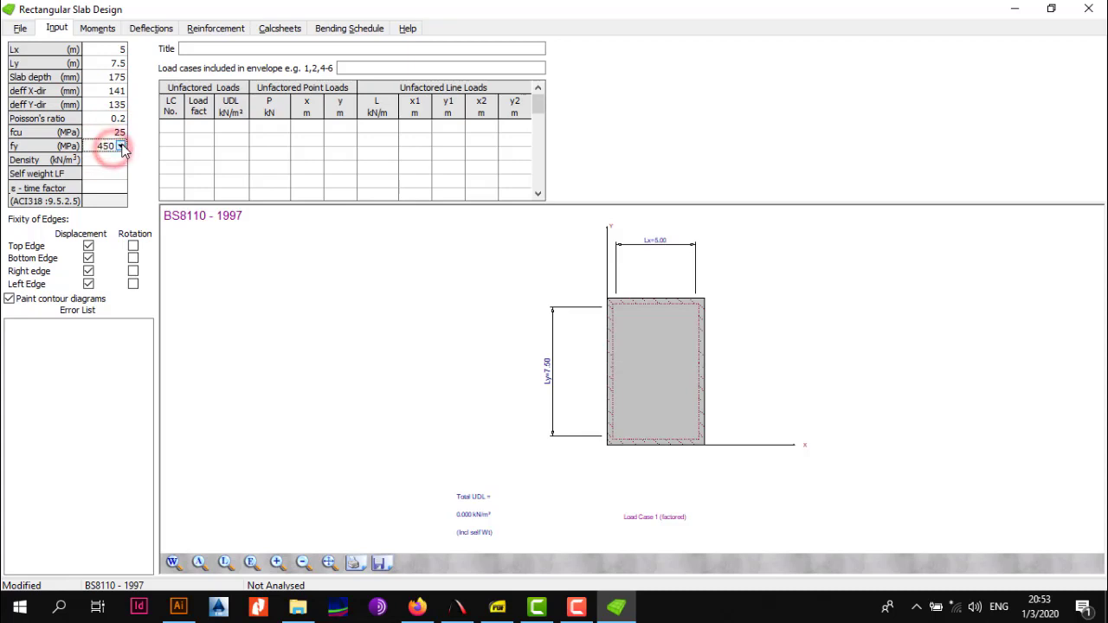
pyautogui.click(121, 146)
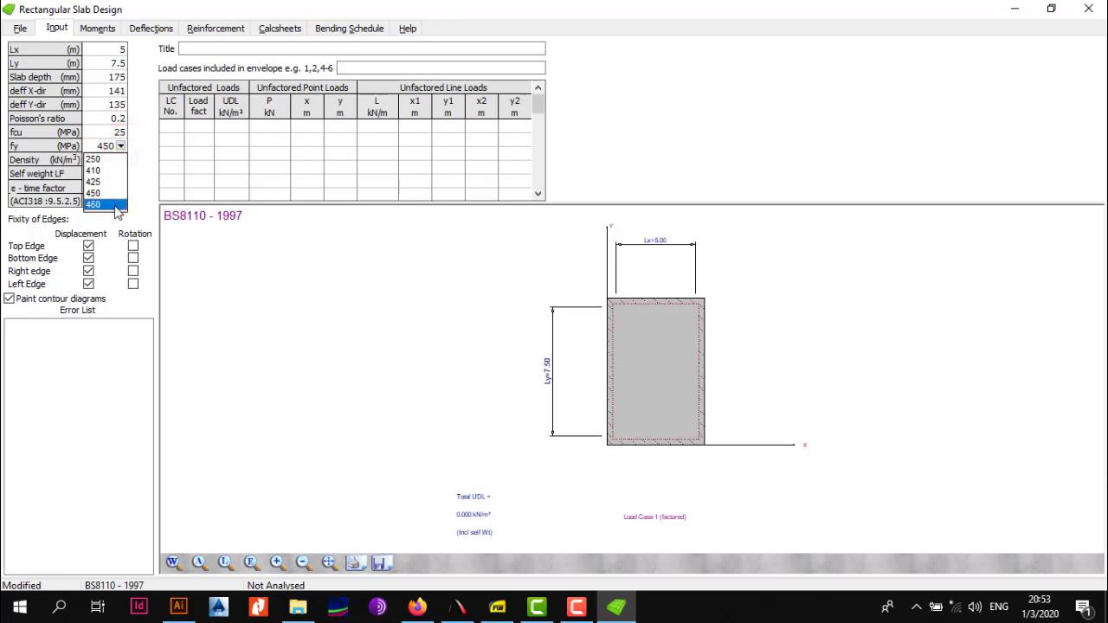
pyautogui.click(104, 204)
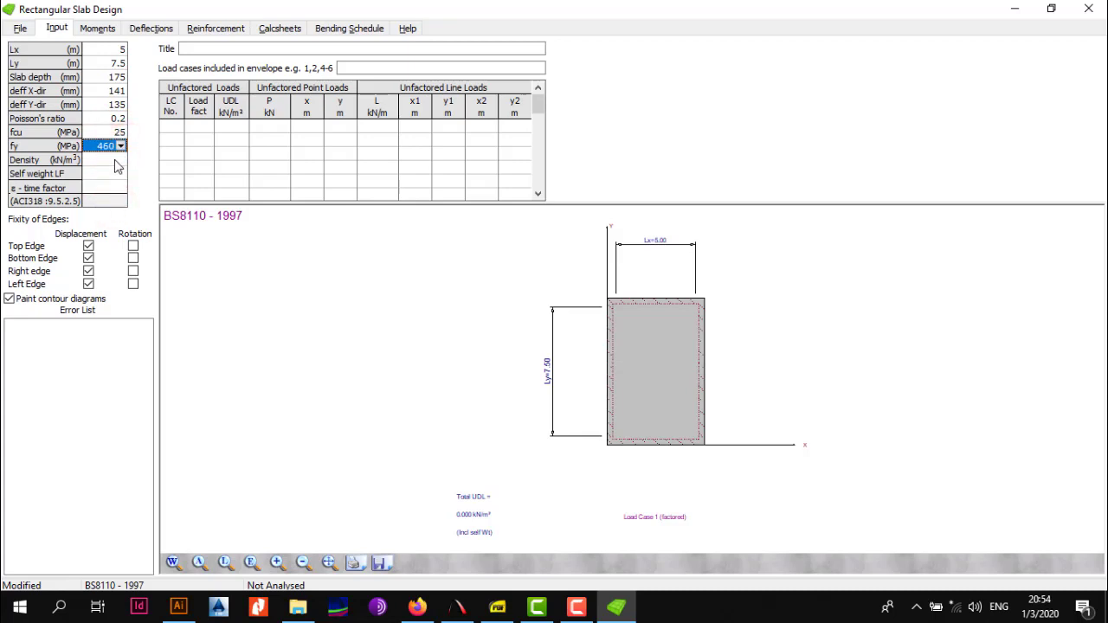
# Set density to 24.5 kN/m³, self-weight load factor 1.4 and time factor 2.0
pyautogui.click(118, 165)
pyautogui.write('.5')
pyautogui.click(114, 173)
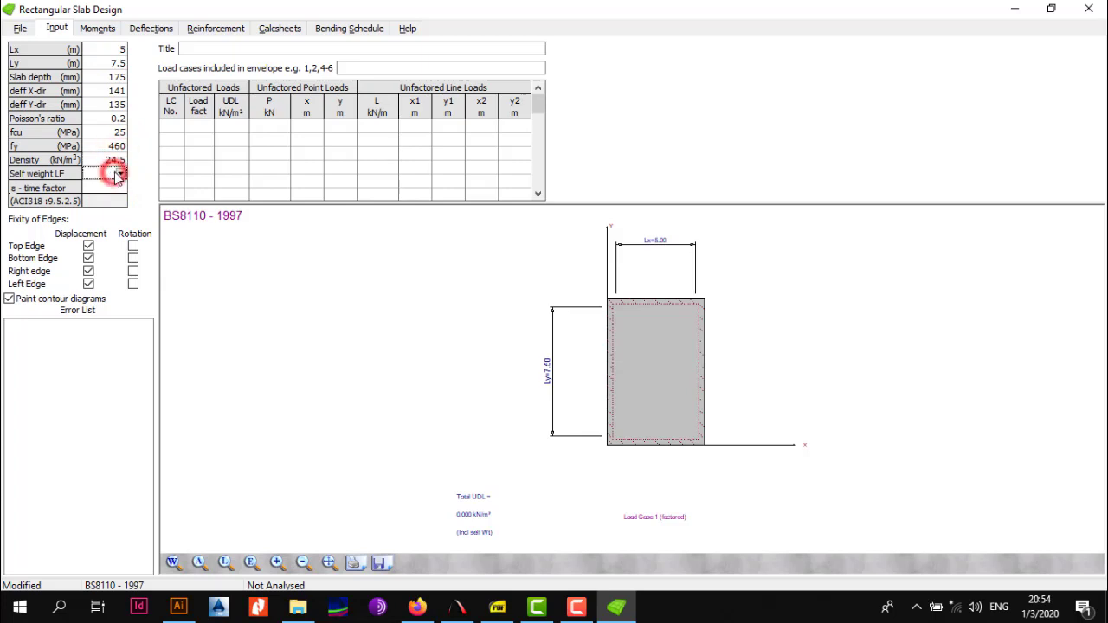
pyautogui.click(116, 173)
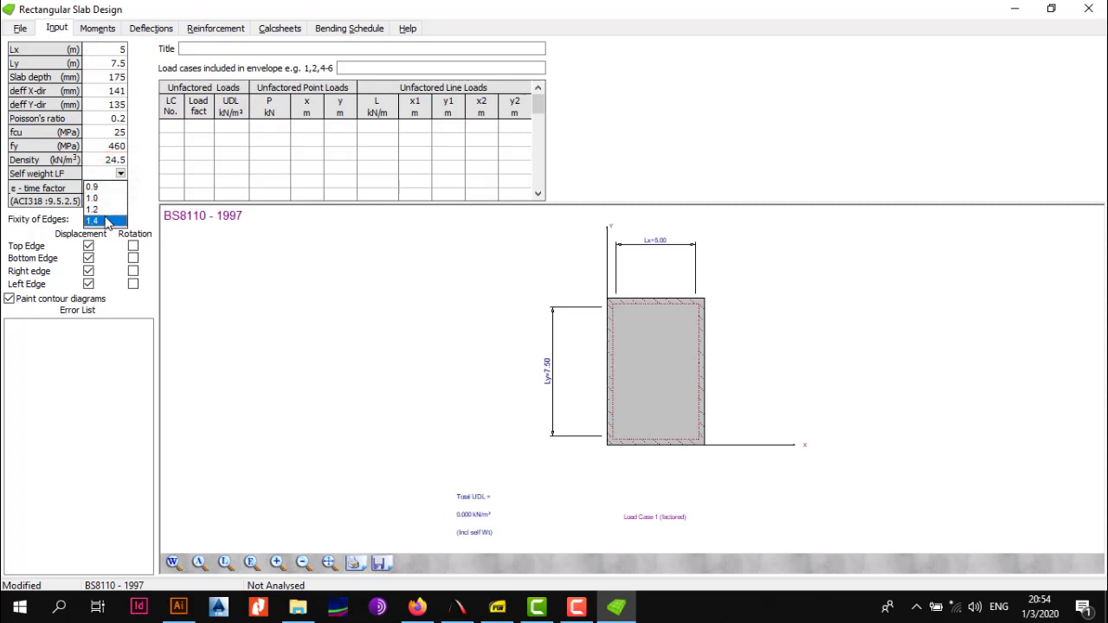
pyautogui.click(107, 221)
pyautogui.click(113, 188)
pyautogui.click(122, 188)
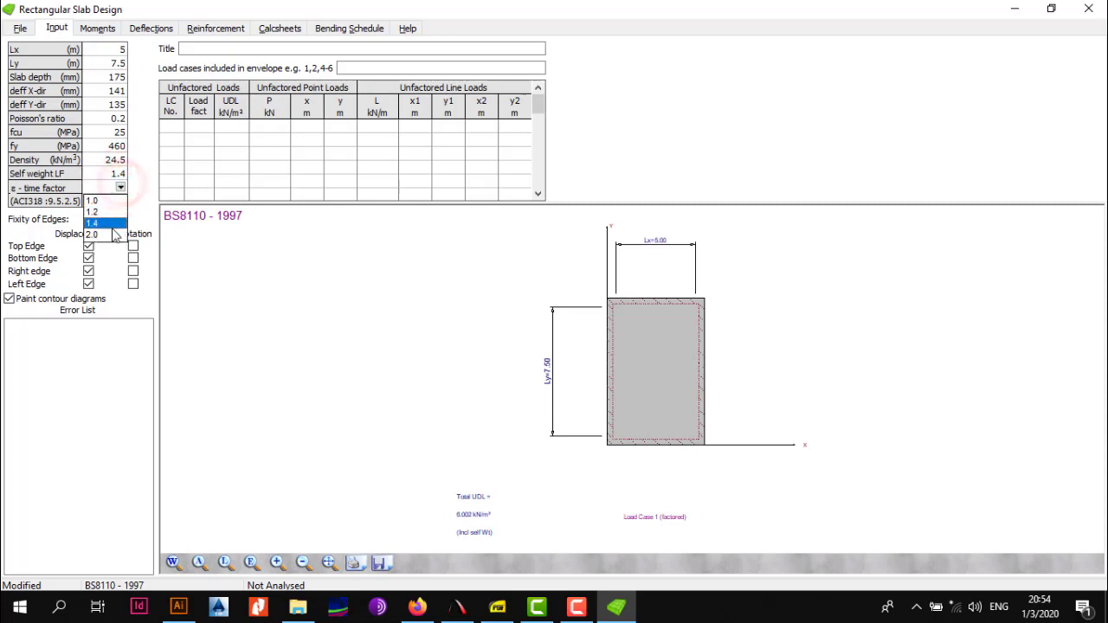
pyautogui.click(110, 236)
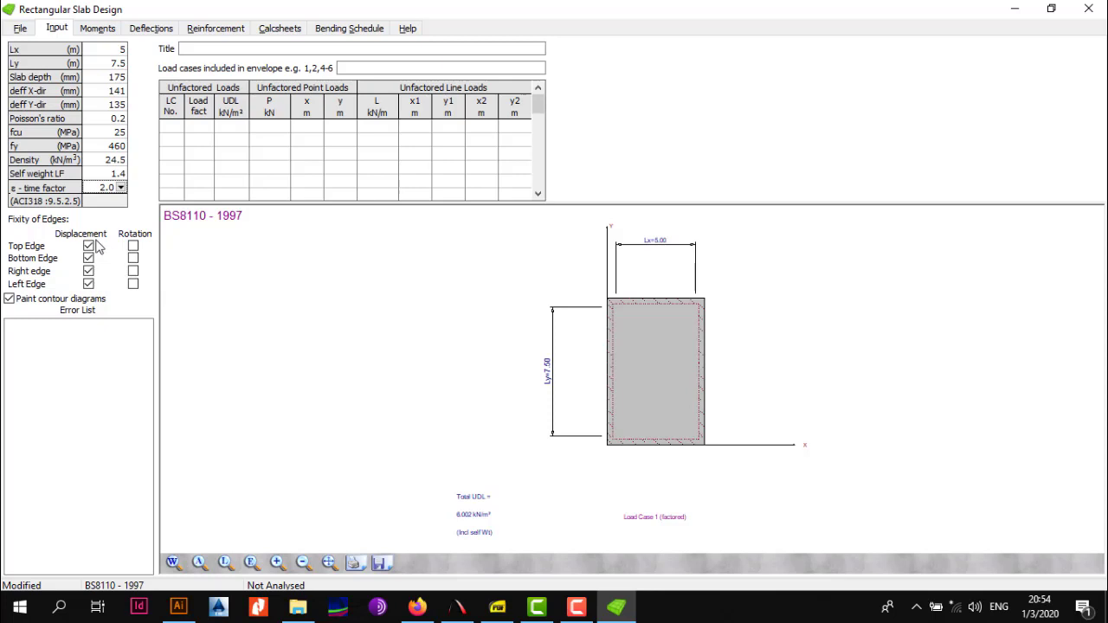
# Number load cases 1 and 2, giving case 1 load factor 1.4 and UDL 8 kN/m²
pyautogui.click(170, 129)
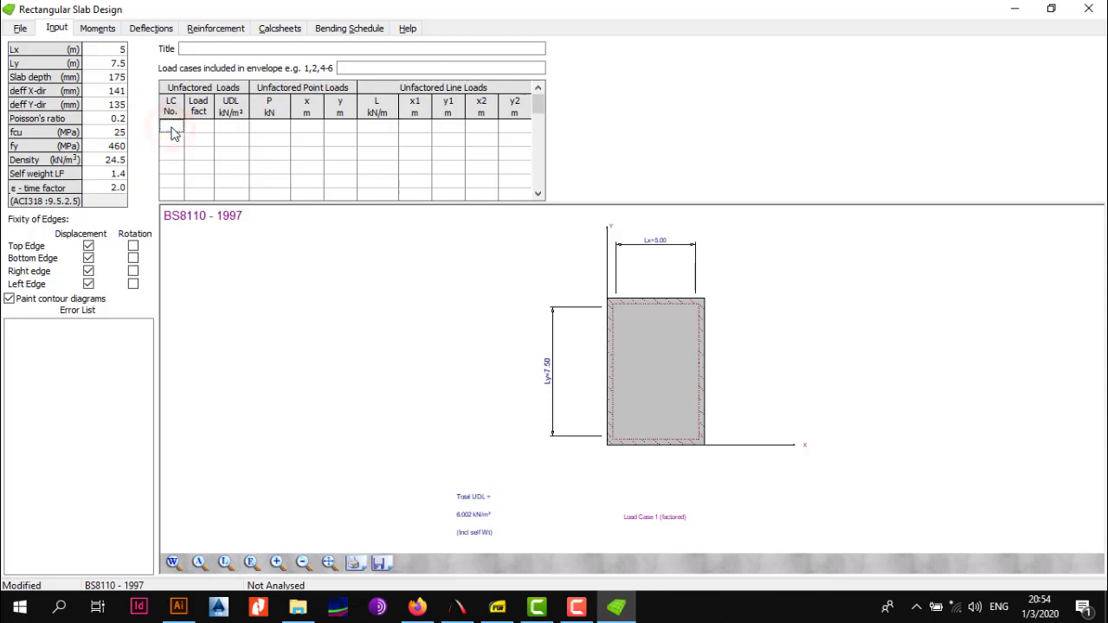
pyautogui.write('1')
pyautogui.click(175, 141)
pyautogui.write('2')
pyautogui.click(192, 142)
pyautogui.click(196, 128)
pyautogui.write('1.4')
pyautogui.click(238, 126)
pyautogui.write('8')
pyautogui.click(204, 145)
# Give case 2 factor 1.4 with UDL 8 kN/m², and a third case factor 1.6 with UDL 3 kN/m²
pyautogui.write('1.4')
pyautogui.click(230, 147)
pyautogui.write('8')
pyautogui.click(198, 154)
pyautogui.write('1.6')
pyautogui.click(235, 153)
pyautogui.write('3')
pyautogui.click(276, 175)
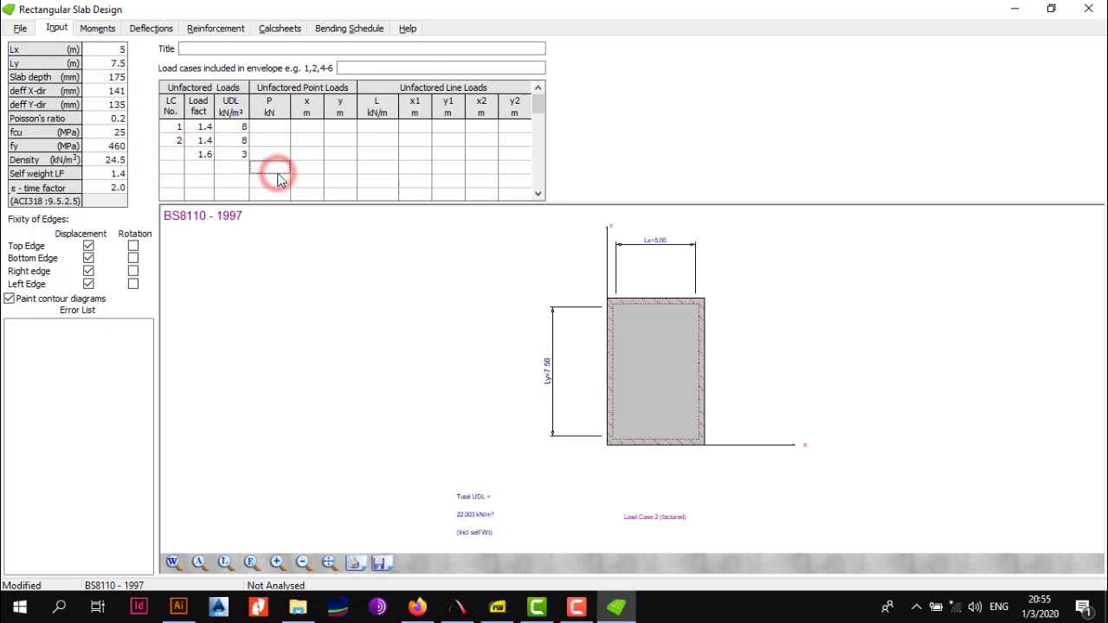
# Include load cases 1,2 in the envelope and title the slab 'SUBSCRIBER SLAB'
pyautogui.click(363, 69)
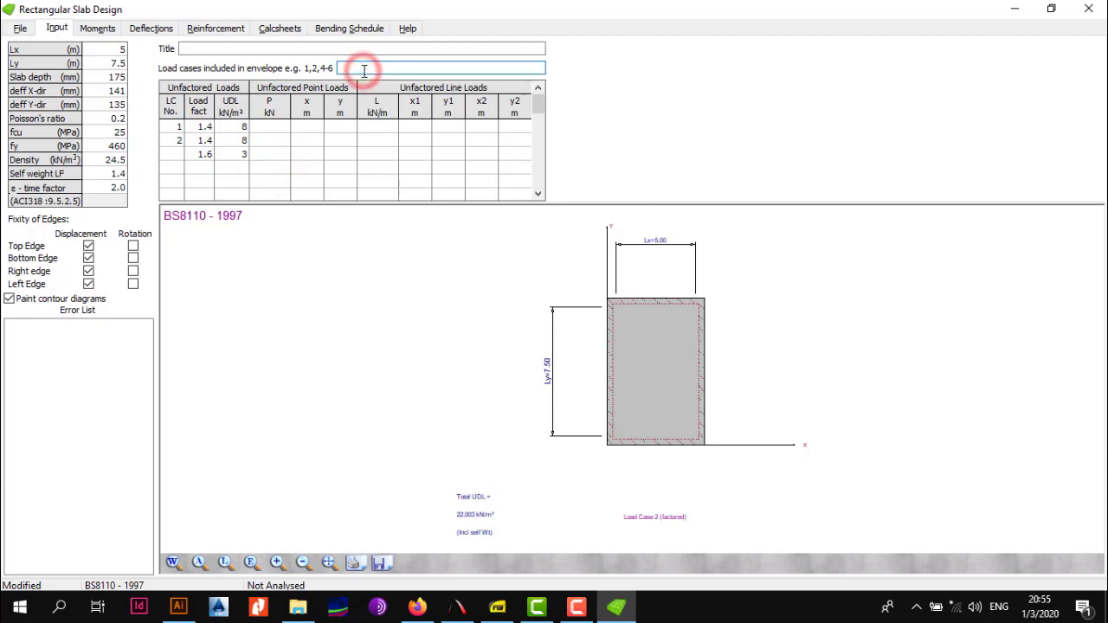
pyautogui.write('1,2')
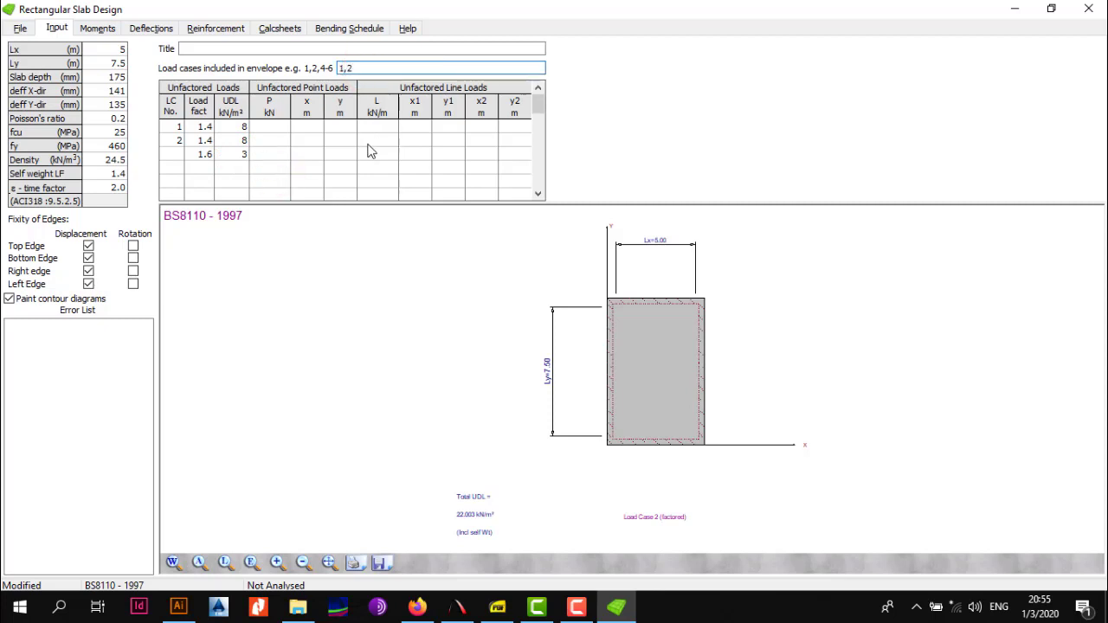
pyautogui.click(270, 48)
pyautogui.write('SUBSCRIBER SLAB')
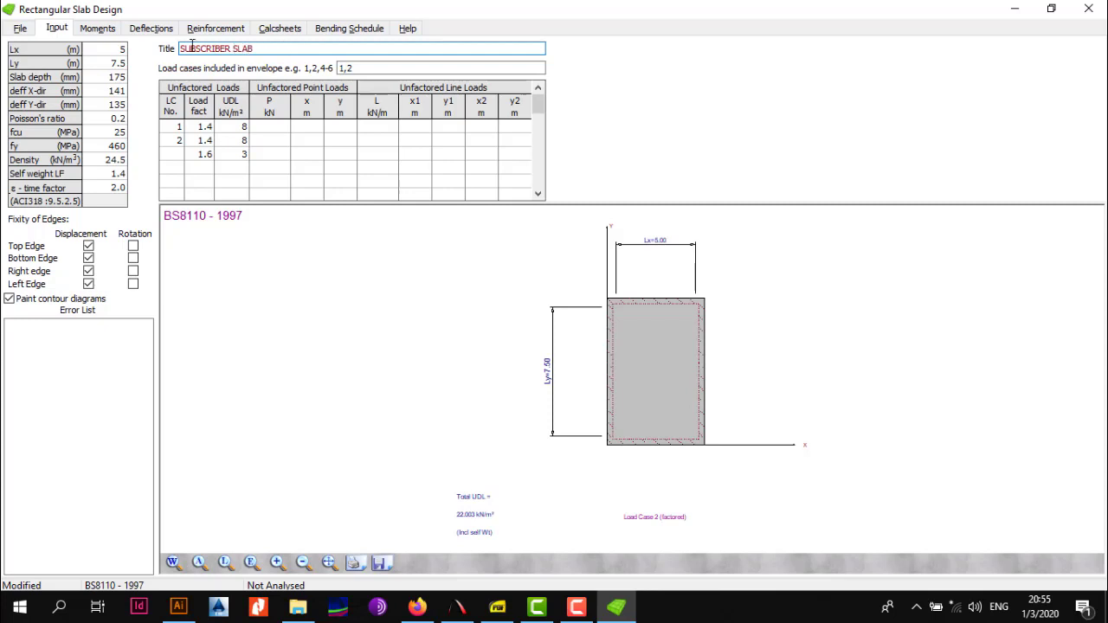
# Analyse the slab and show top and bottom moment contours for load case 2
pyautogui.click(98, 29)
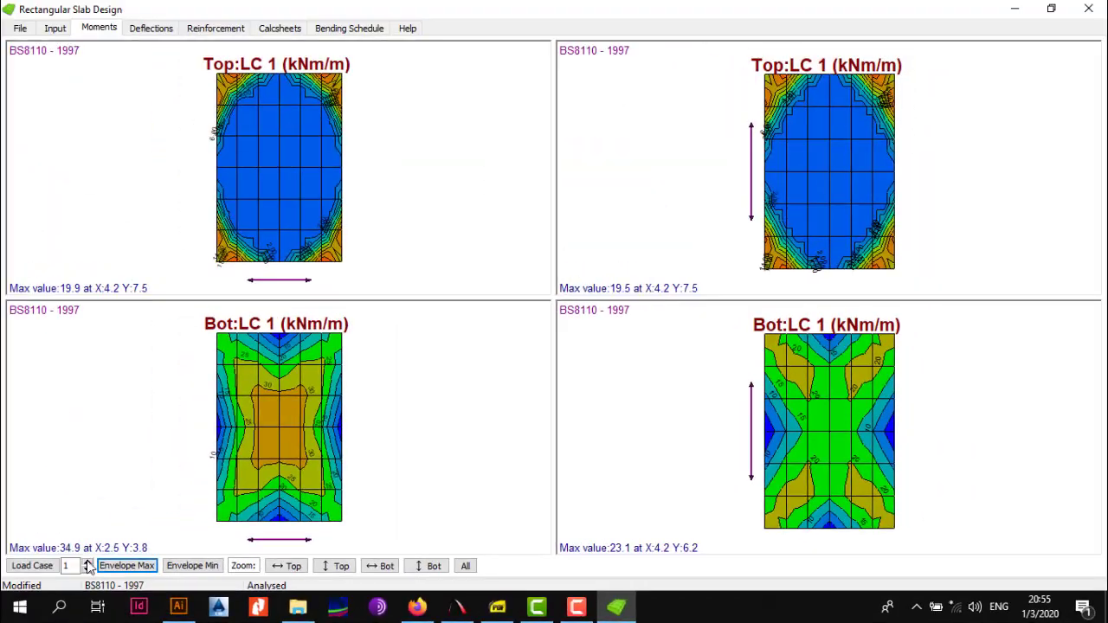
pyautogui.click(87, 562)
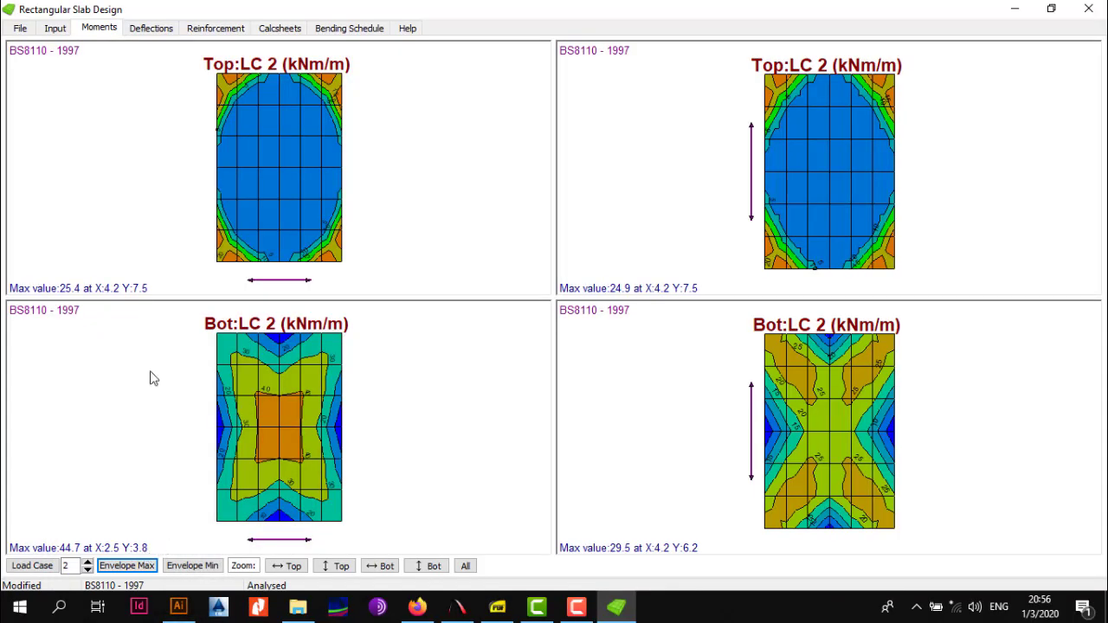
# Show load case 2 short-term deflection contours, zooming in twice then back out to full view
pyautogui.click(153, 30)
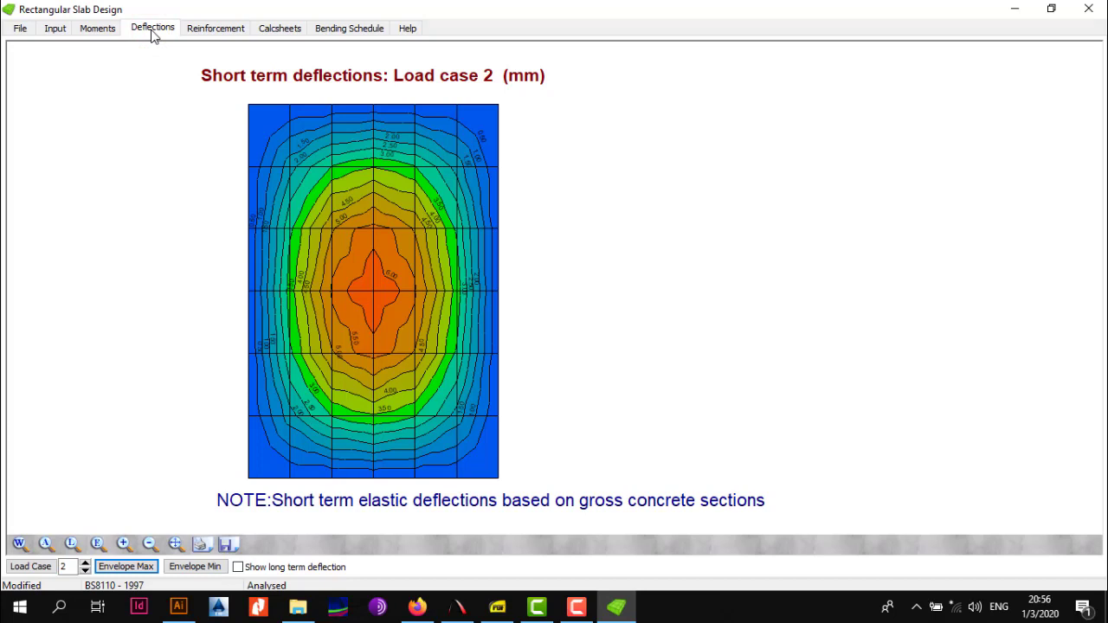
pyautogui.click(131, 549)
pyautogui.click(131, 549)
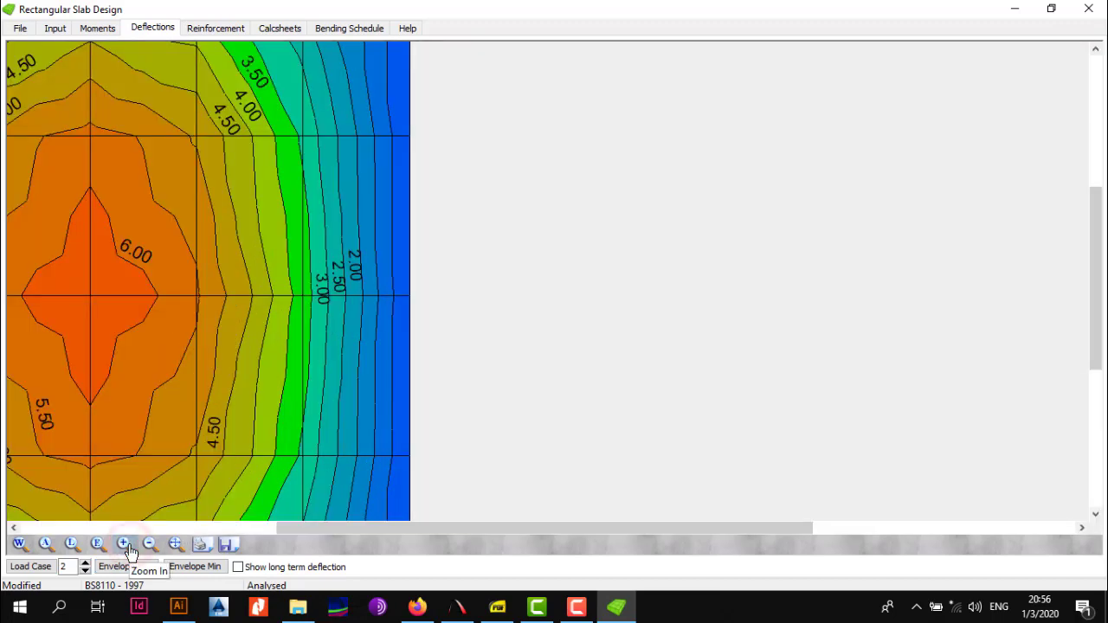
pyautogui.click(150, 543)
pyautogui.click(150, 544)
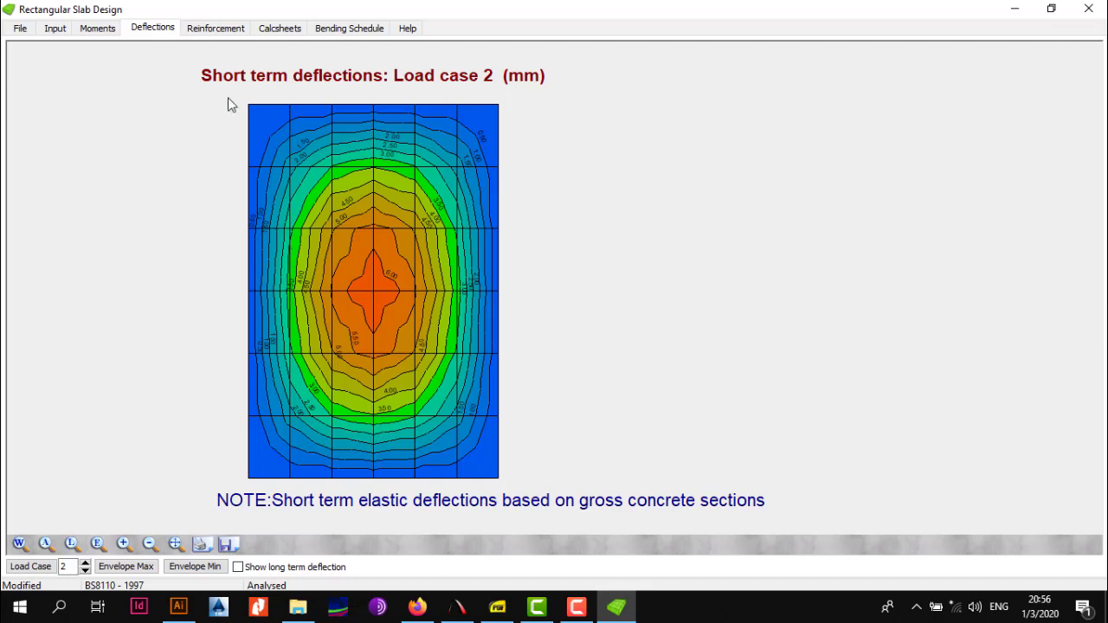
# Show the four required-reinforcement contour plots for load case 2, bottom peaking at 817.0 mm²/m
pyautogui.click(227, 29)
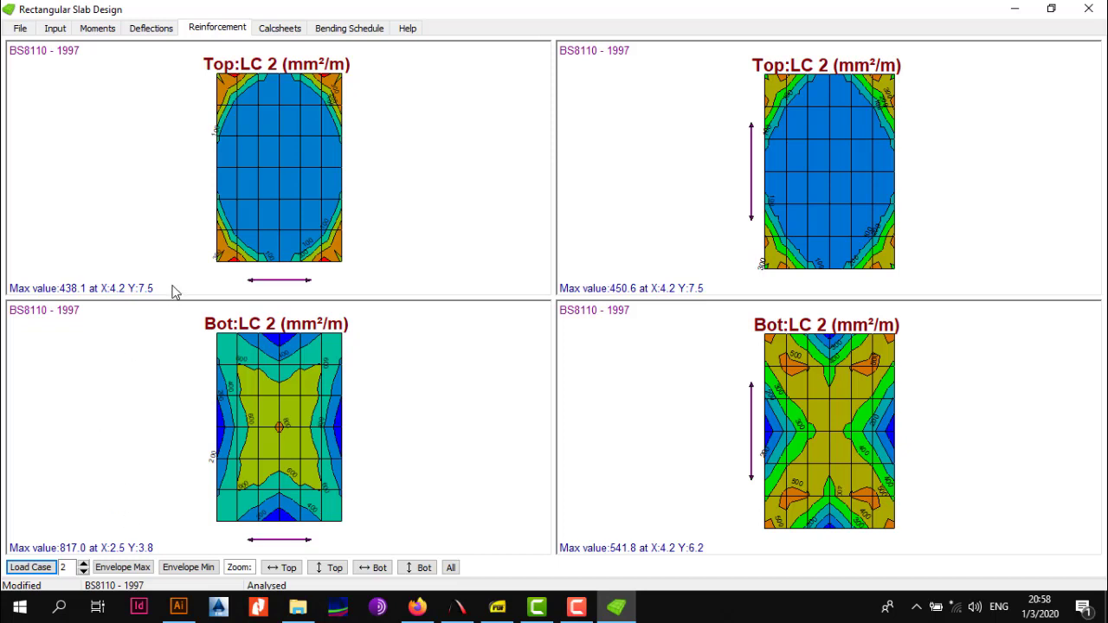
# Preview the calcsheets enlarged twice and scroll to the load case 2 Wood-Armer moments table
pyautogui.click(286, 32)
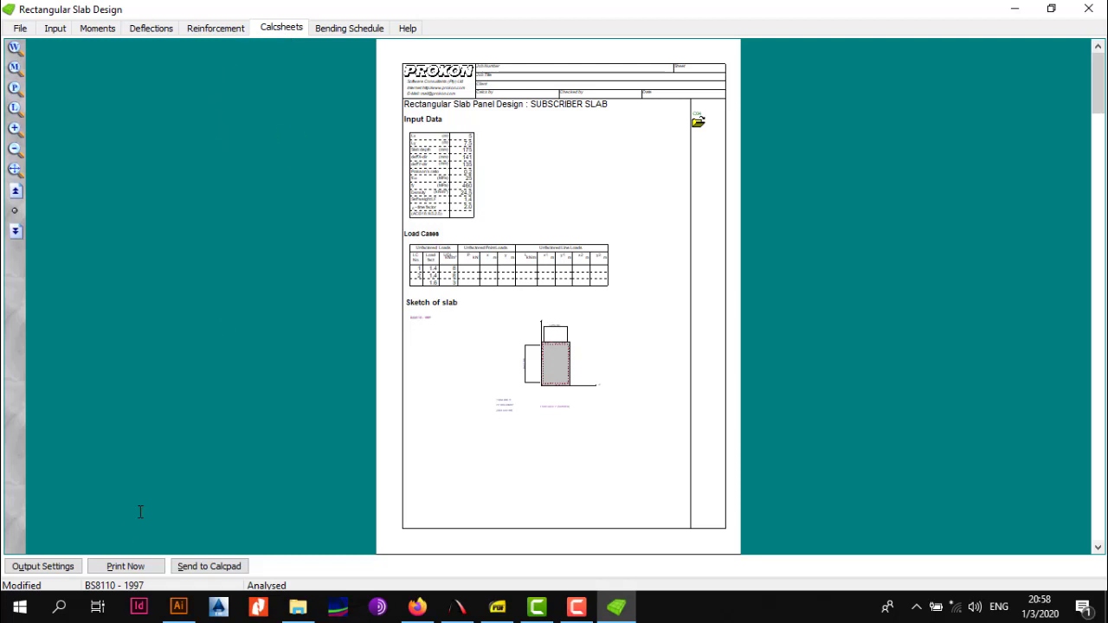
pyautogui.click(15, 130)
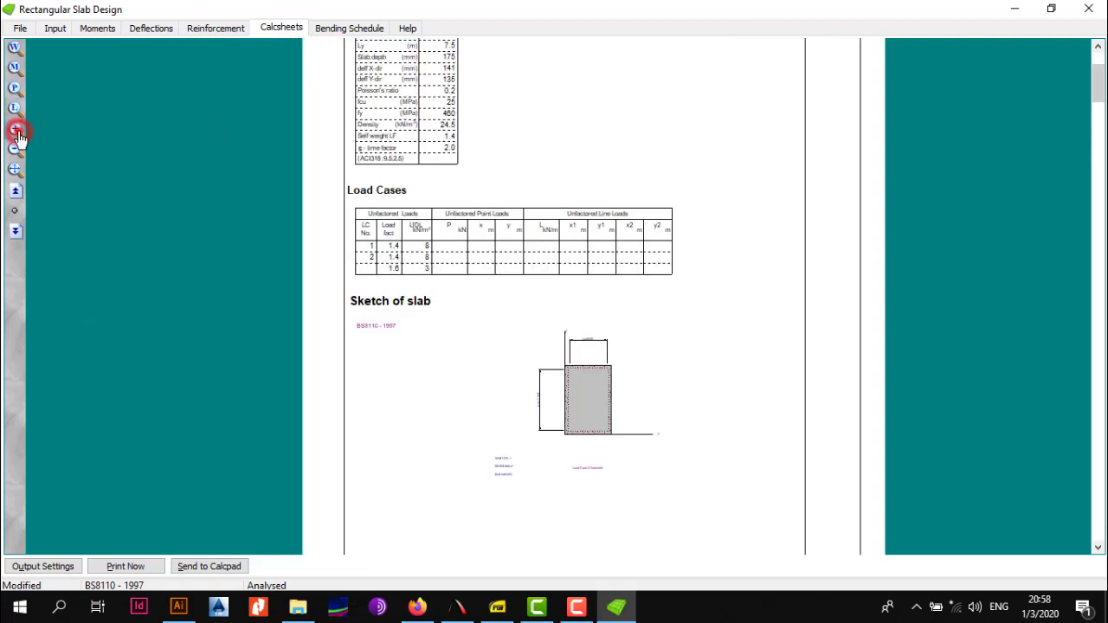
pyautogui.click(15, 130)
pyautogui.scroll(3, 19, 137)
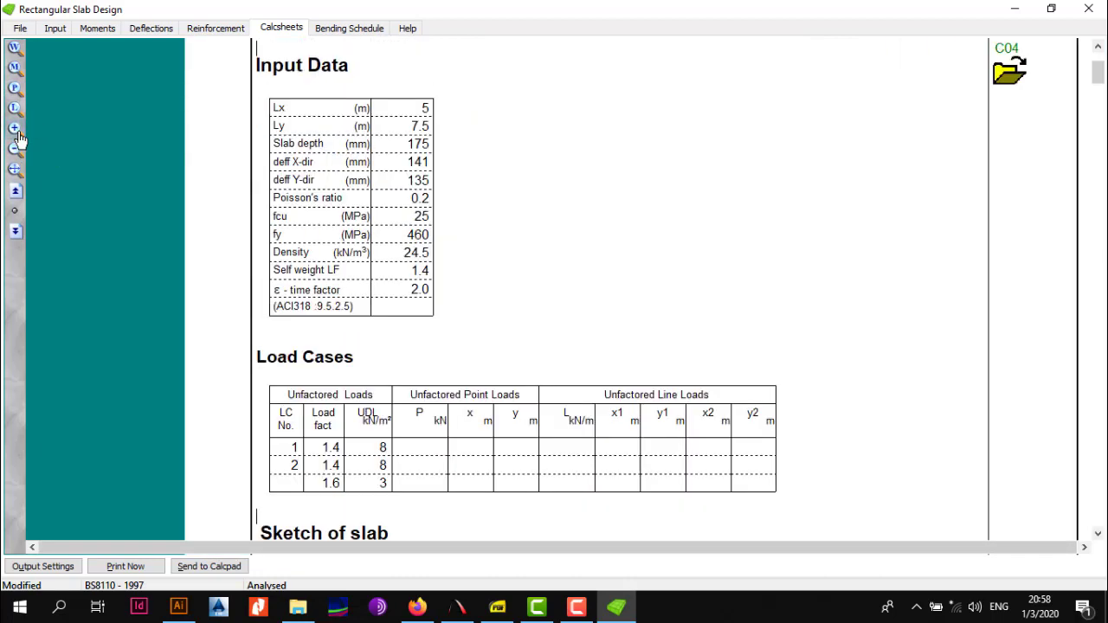
pyautogui.scroll(-10, 19, 137)
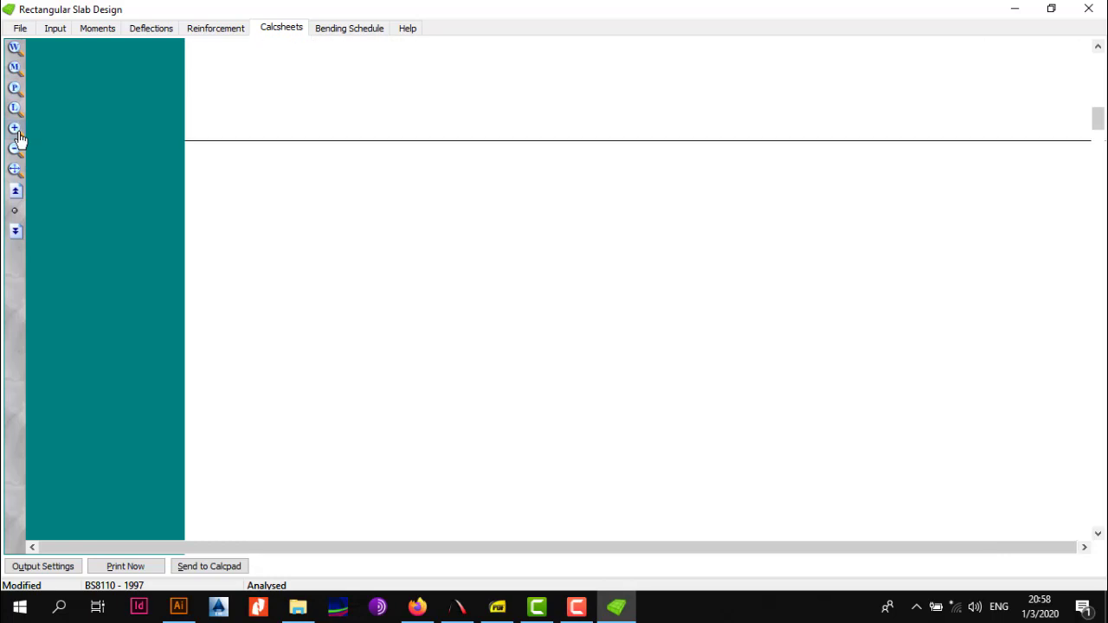
pyautogui.scroll(-3, 19, 137)
pyautogui.press('Up')
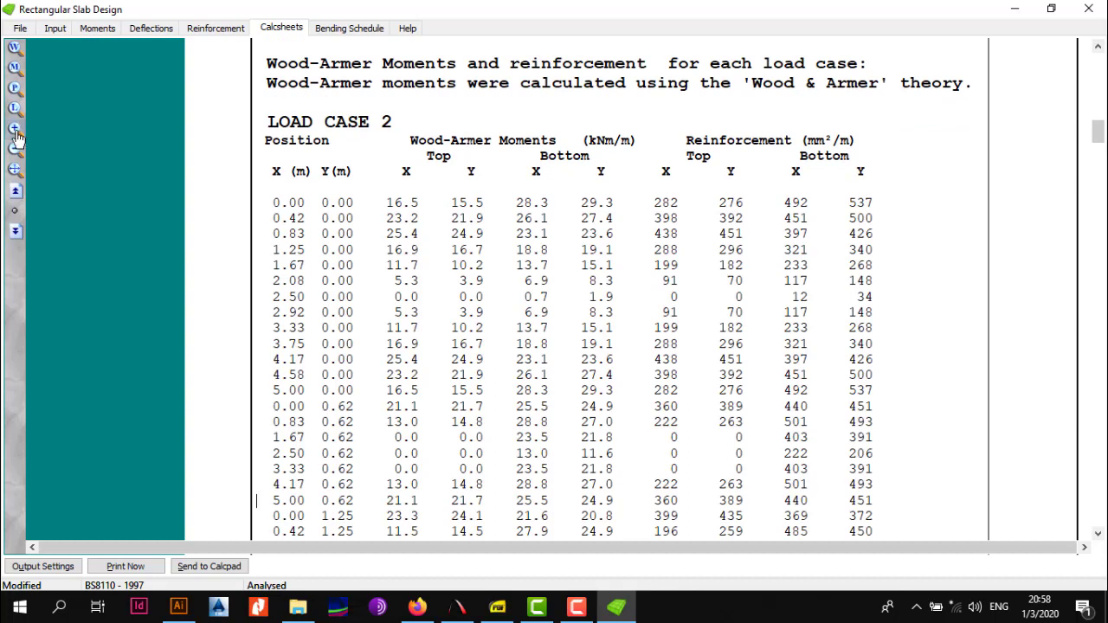
# On the bending schedule, set the schedule file name to SUBSCRIBER SLAB
pyautogui.click(348, 28)
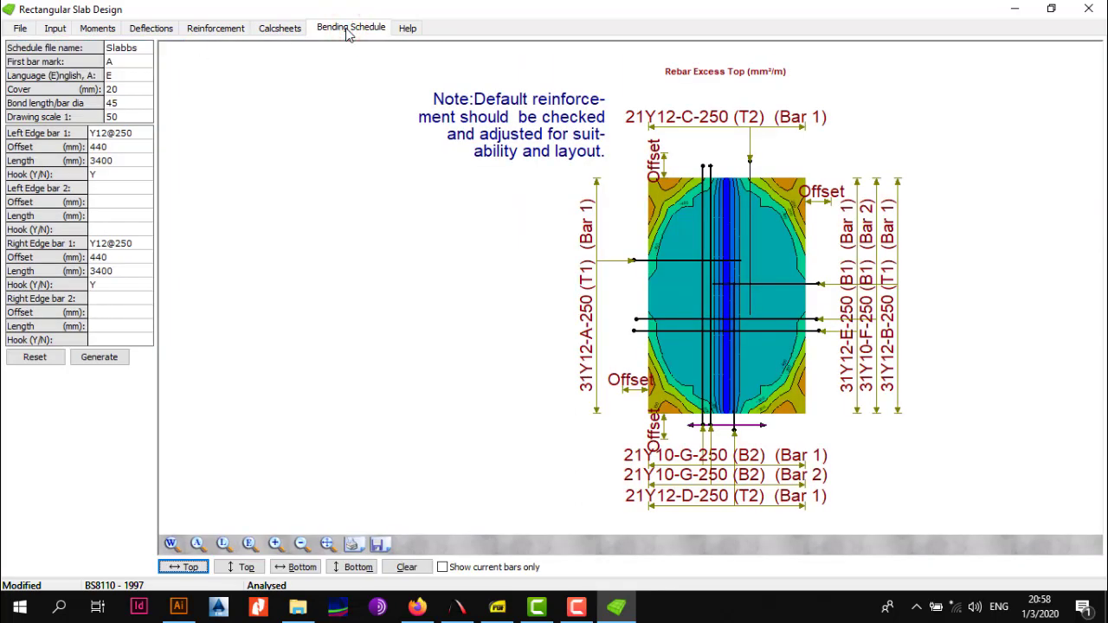
pyautogui.click(135, 54)
pyautogui.press('BackSpace')
pyautogui.press('BackSpace')
pyautogui.press('BackSpace')
pyautogui.press('BackSpace')
pyautogui.press('BackSpace')
pyautogui.press('BackSpace')
pyautogui.write('SUBSCRIB')
pyautogui.write('ER SLAB')
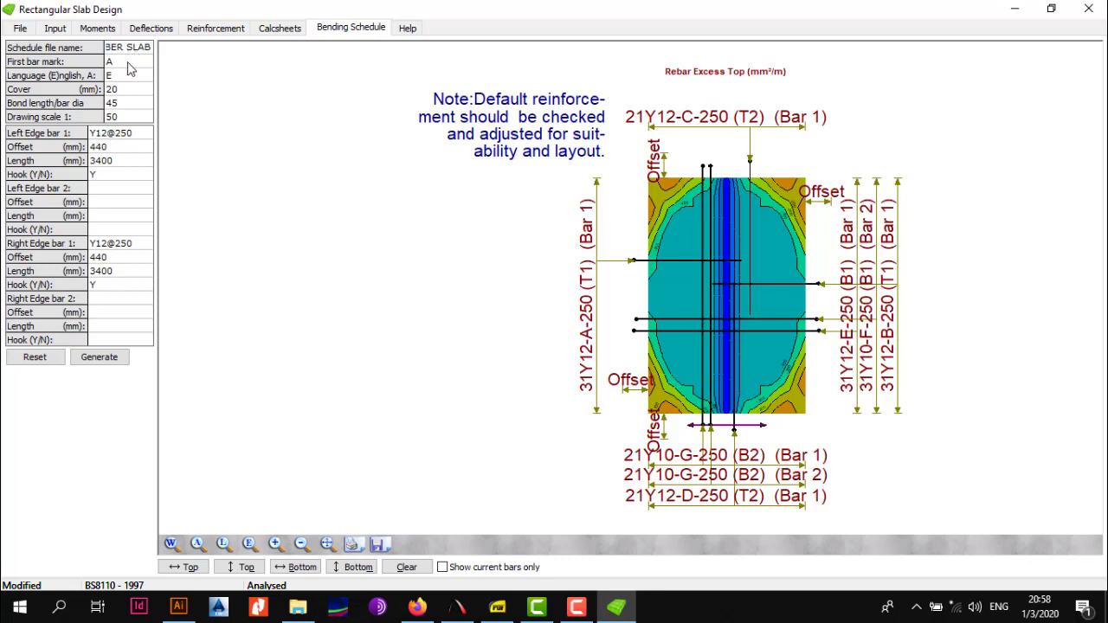
pyautogui.click(128, 63)
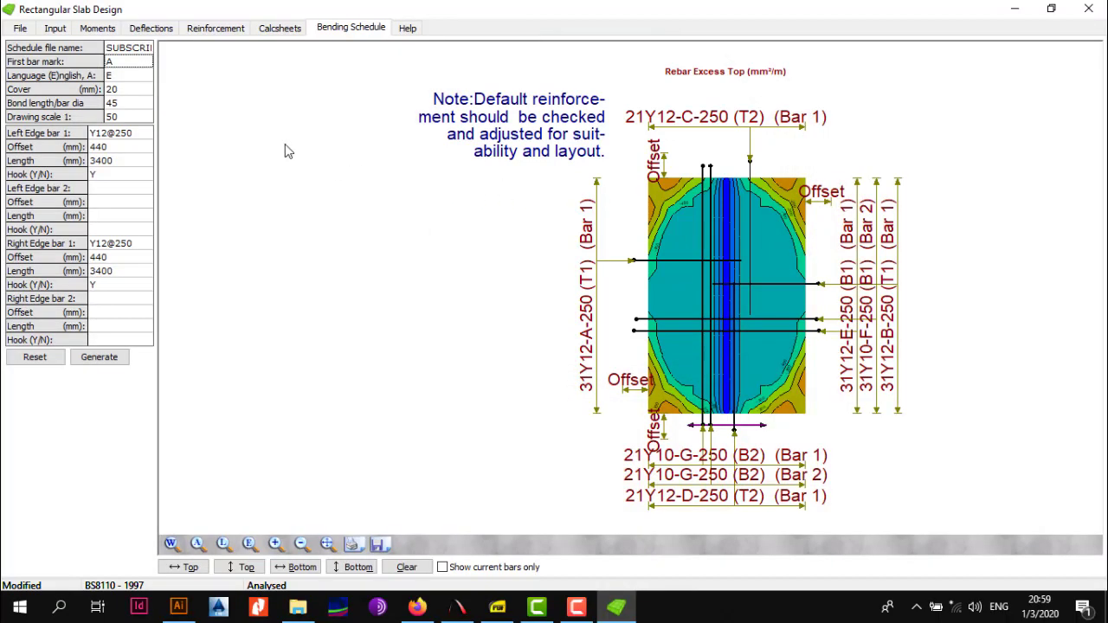
# Set the first bar mark to 01 and the bond length/bar diameter to 55
pyautogui.click(125, 63)
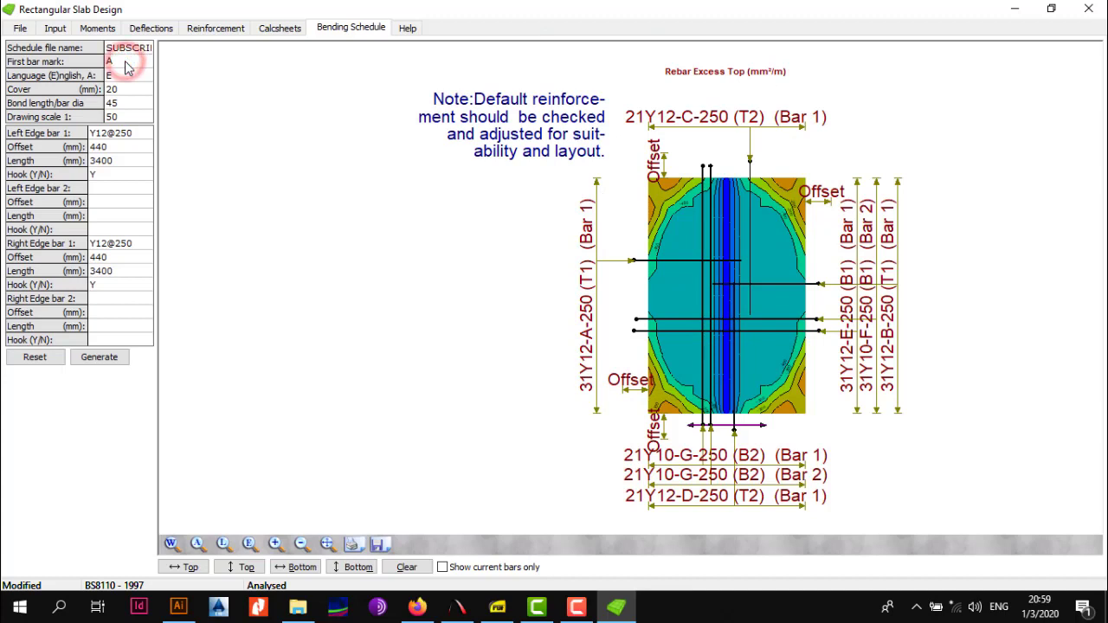
pyautogui.press('BackSpace')
pyautogui.write('01')
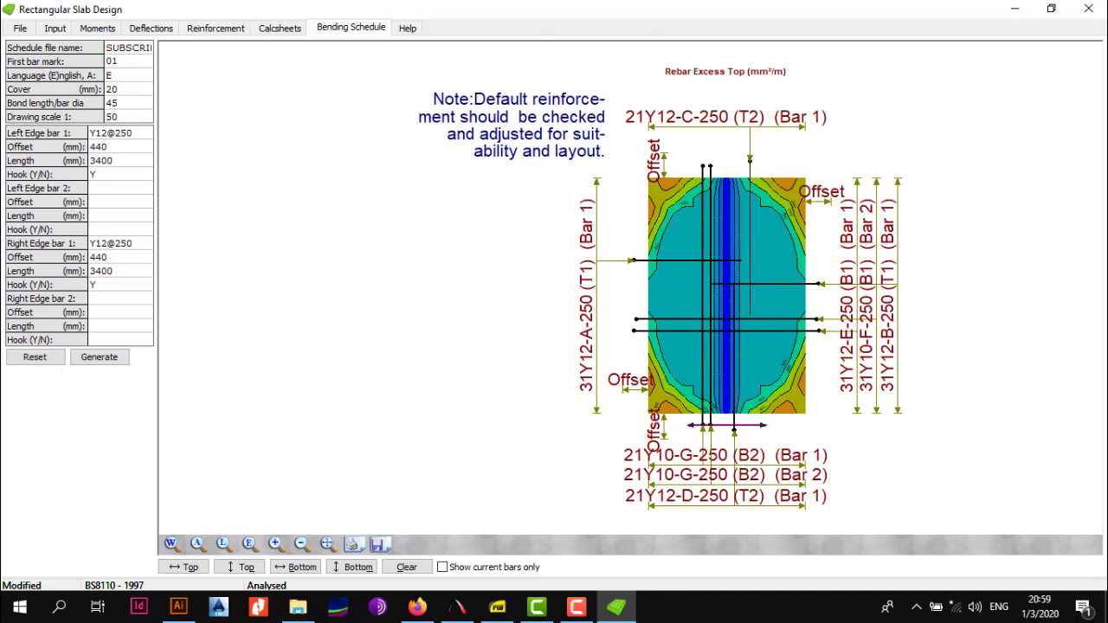
pyautogui.click(130, 78)
pyautogui.click(130, 90)
pyautogui.click(121, 103)
pyautogui.write('55')
pyautogui.click(126, 117)
# Generate the bending schedule, accepting the suggested timed backup name
pyautogui.click(121, 363)
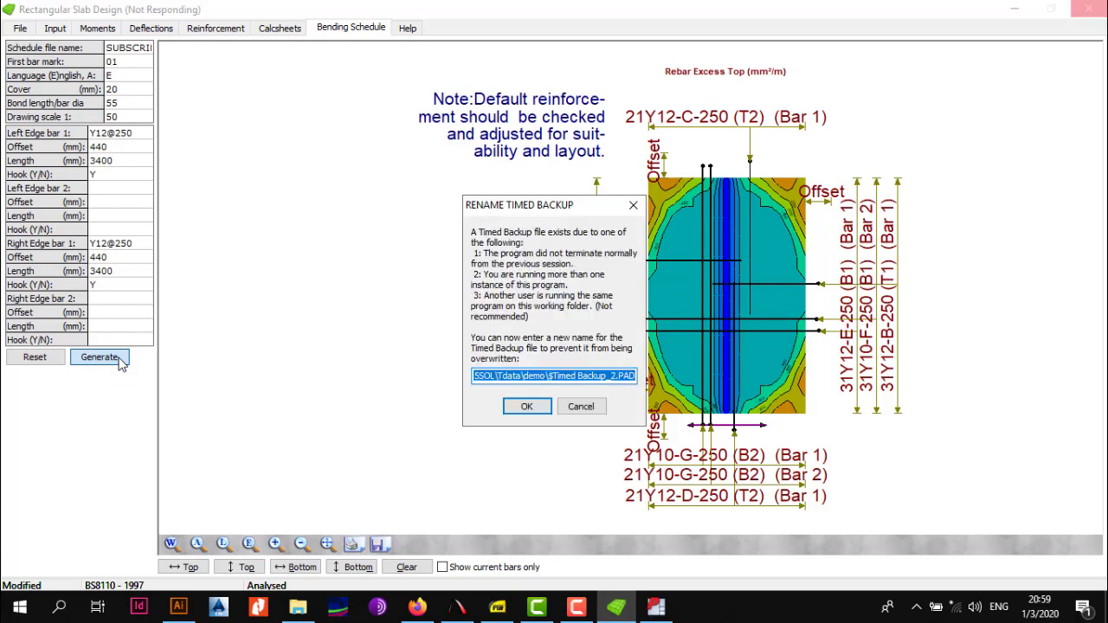
pyautogui.click(527, 407)
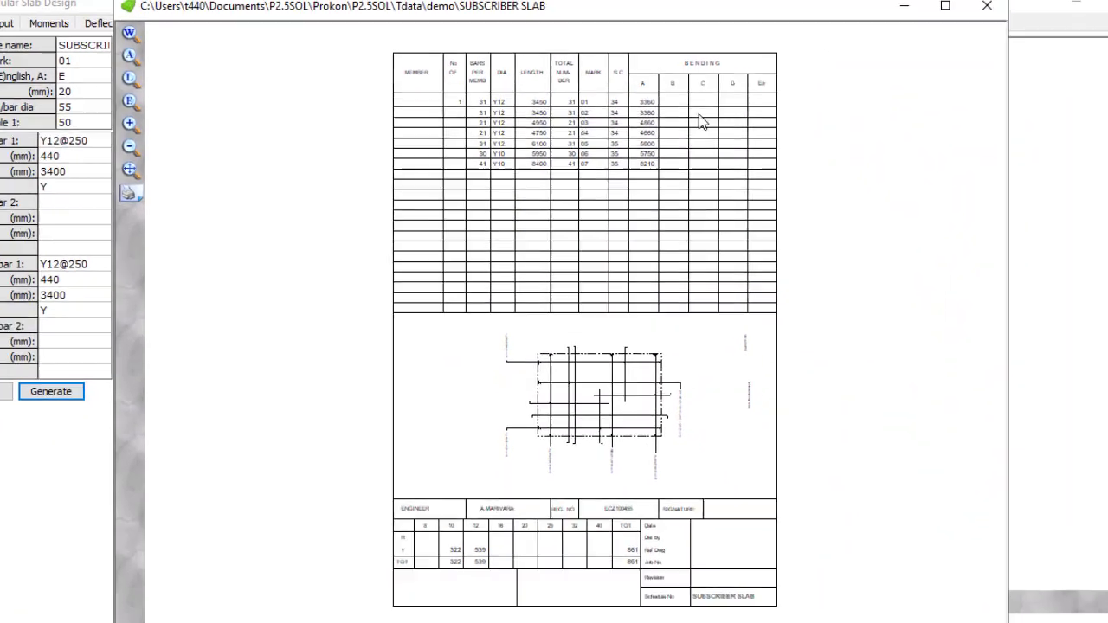
pyautogui.click(934, 594)
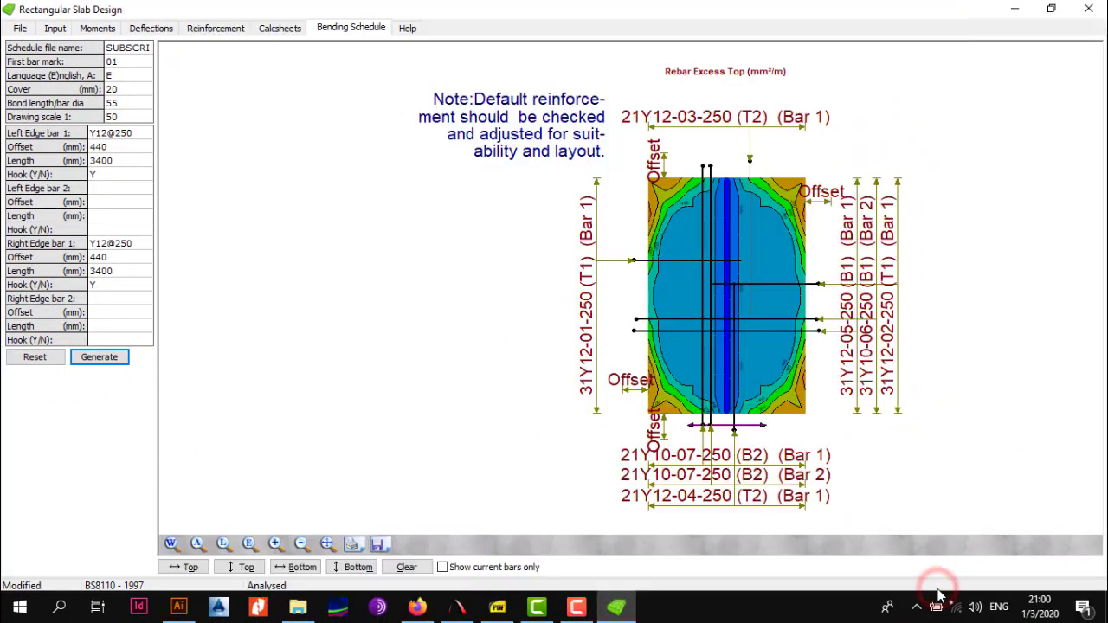